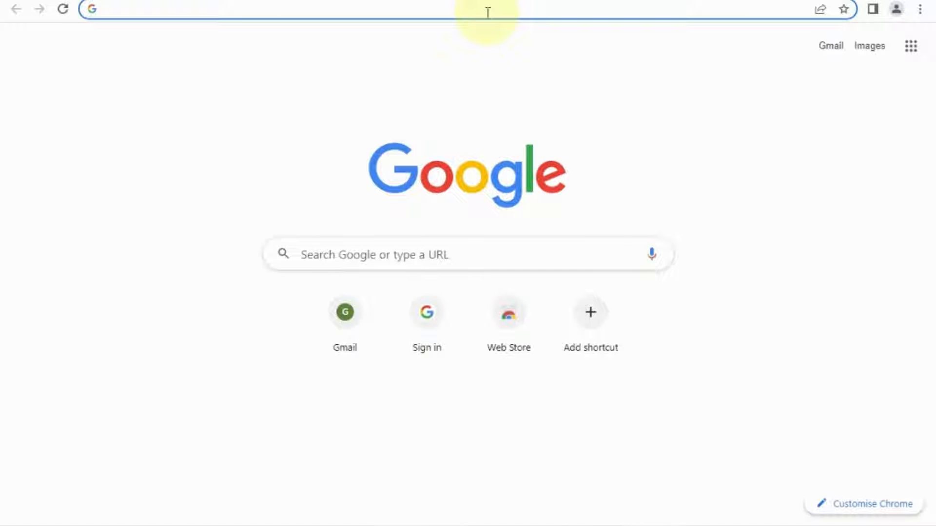
Search Google for 'canva' and open the official Canva website from the results.
type("canva")
key("Return")
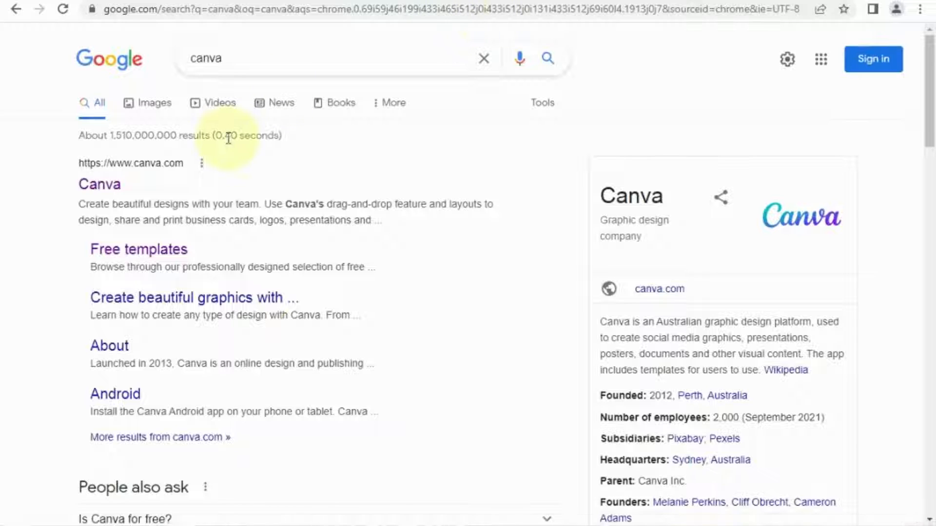
left_click(117, 187)
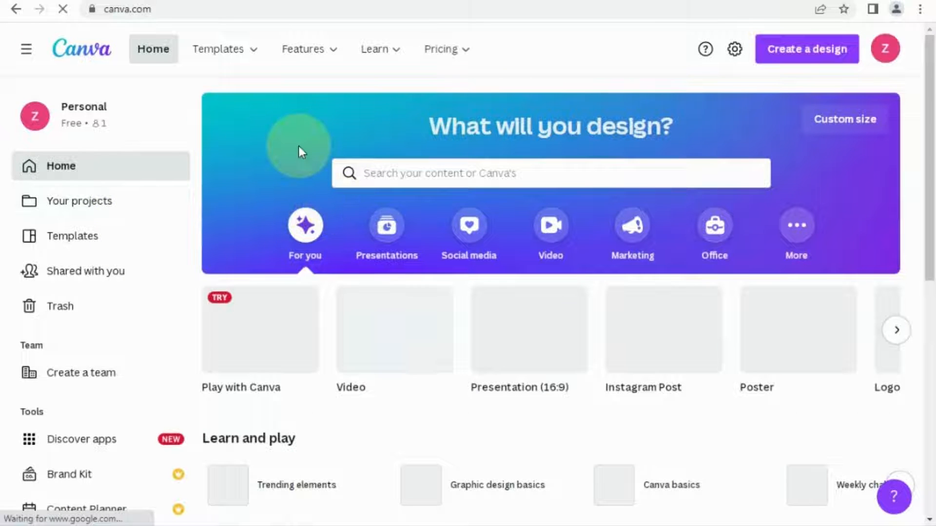
Open the YouTube Channel Art gallery from the Templates menu's Social Media section.
mouse_move(250, 119)
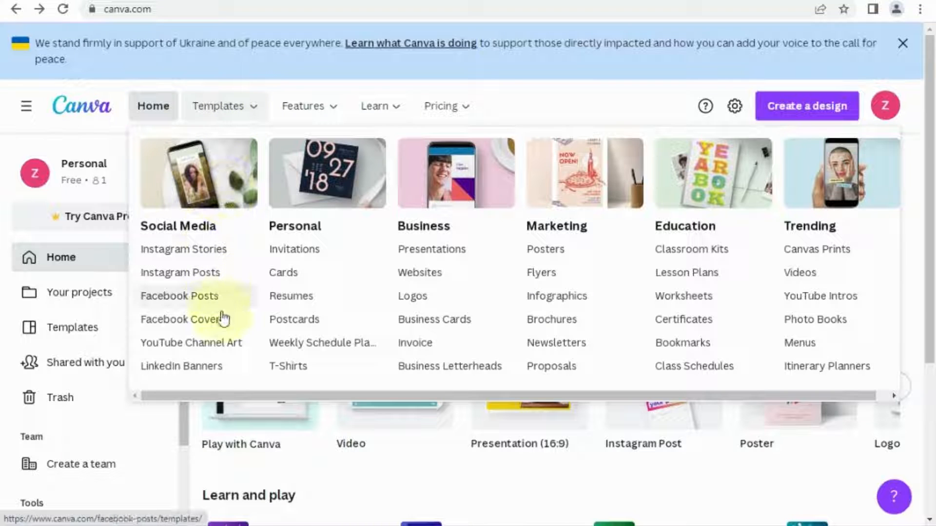
left_click(221, 345)
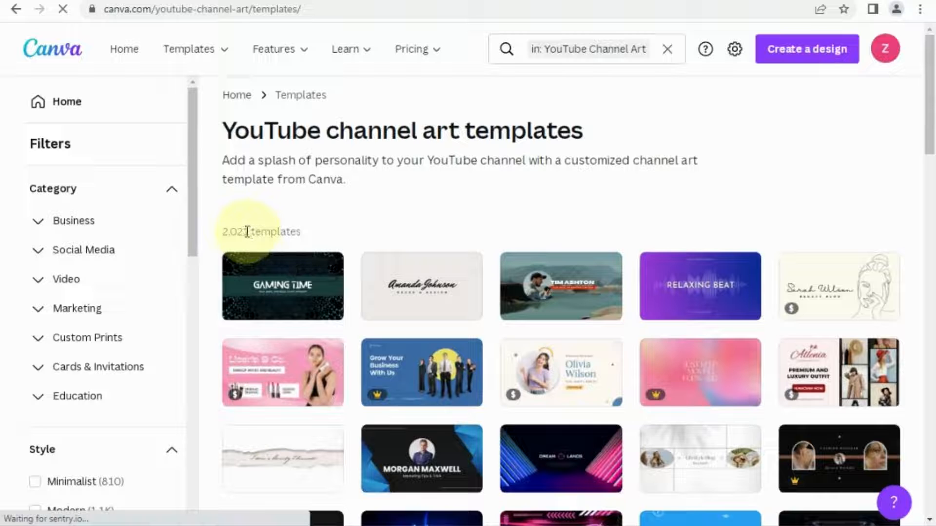
Filter templates to Free and open the Black Blue Geometric Tips Business channel art.
left_click_drag(194, 215, 182, 425)
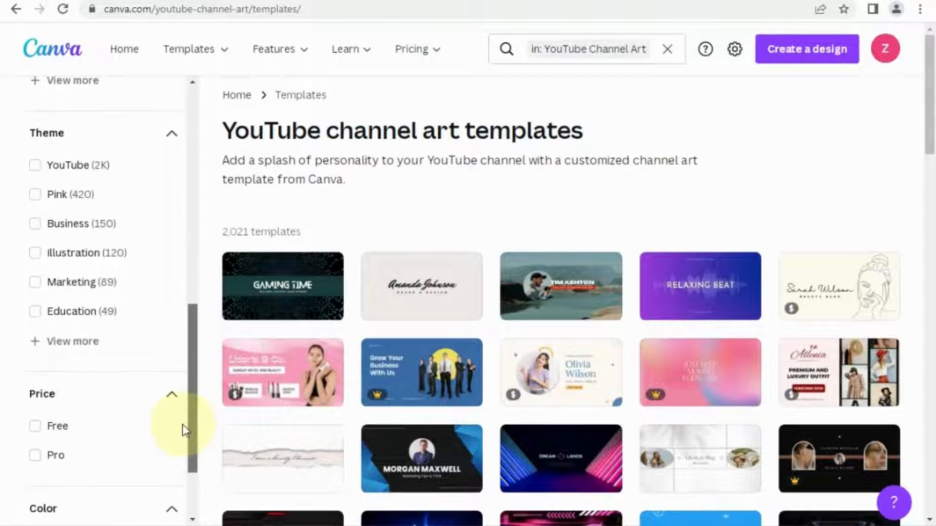
left_click(36, 427)
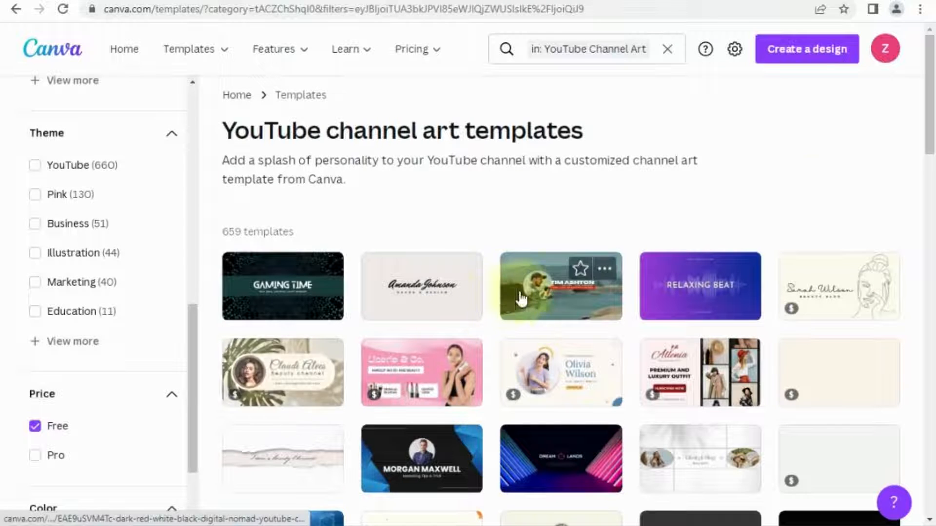
left_click_drag(929, 141, 931, 204)
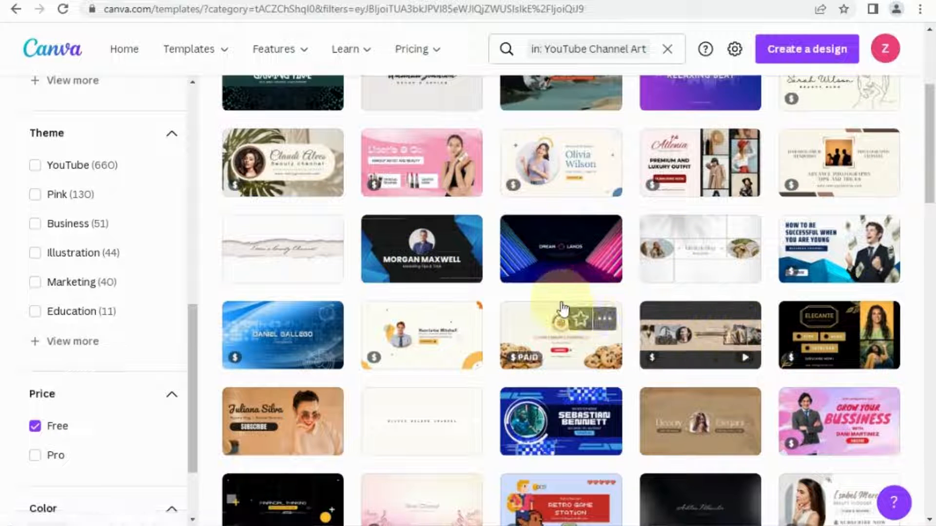
left_click(445, 255)
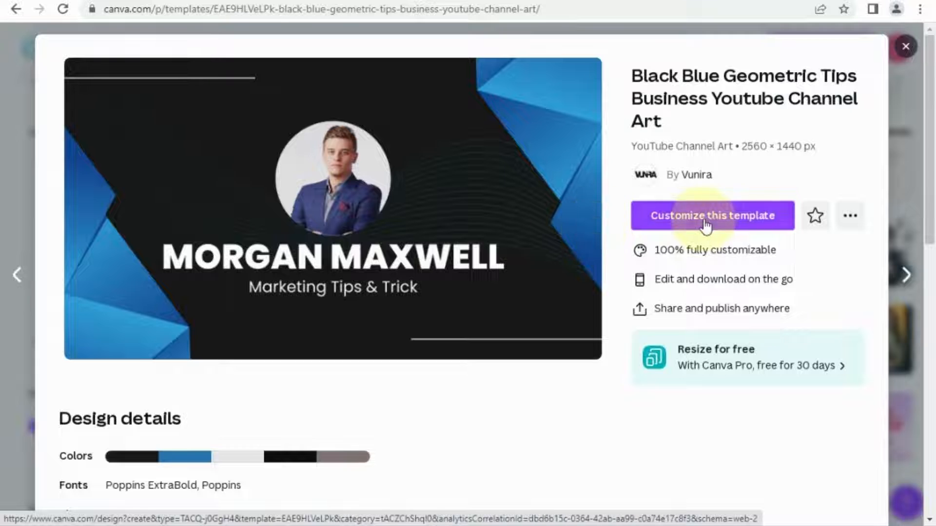
Customize the Black Blue Geometric Tips Business template to open it as an editable design.
left_click(705, 225)
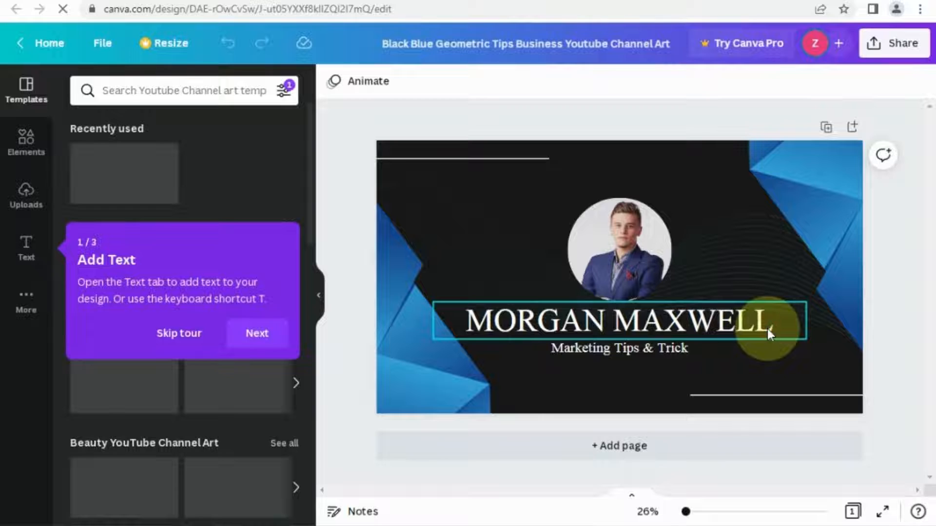
Replace the big name heading with the channel owner's name in capitals.
double_click(780, 324)
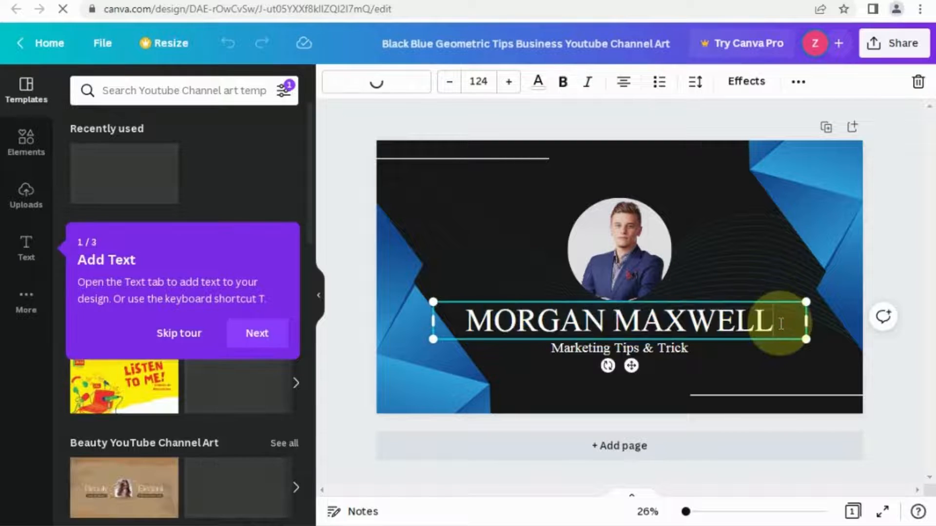
key("BackSpace")
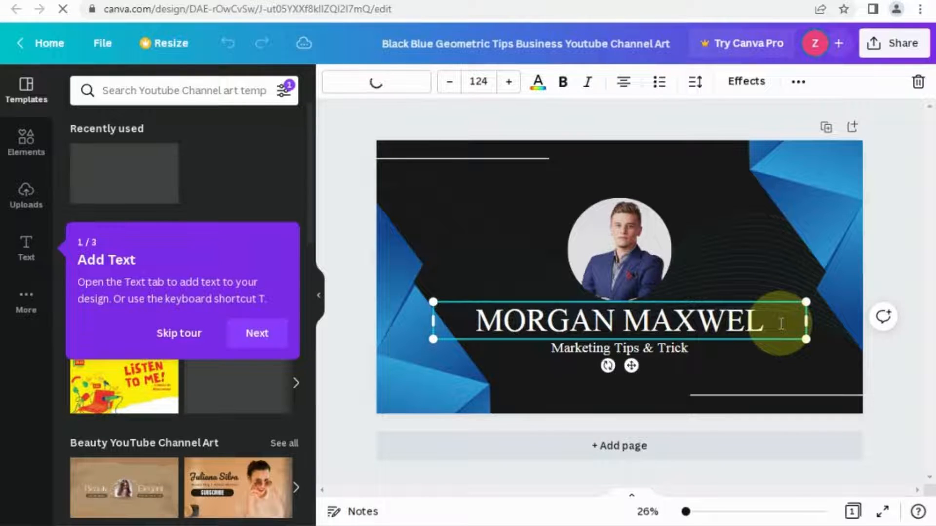
key("ctrl+a")
key("BackSpace")
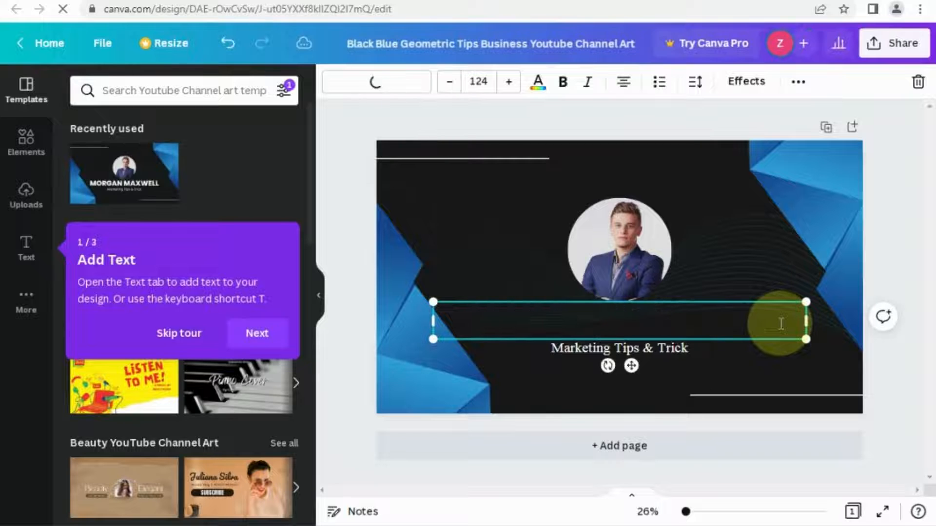
type("X")
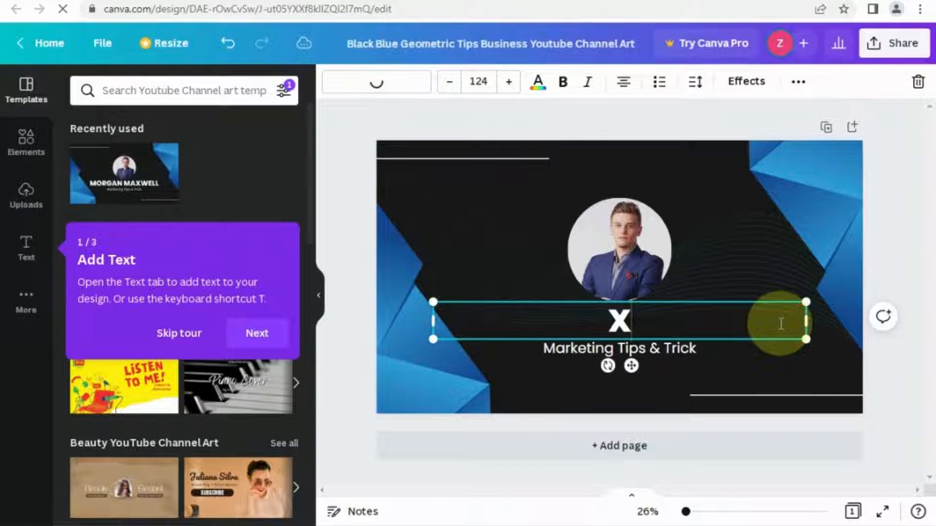
key("BackSpace")
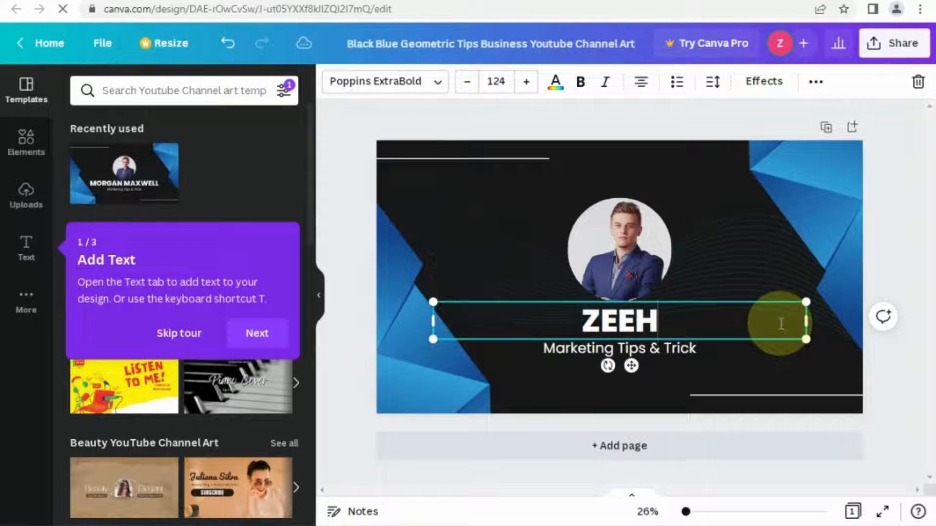
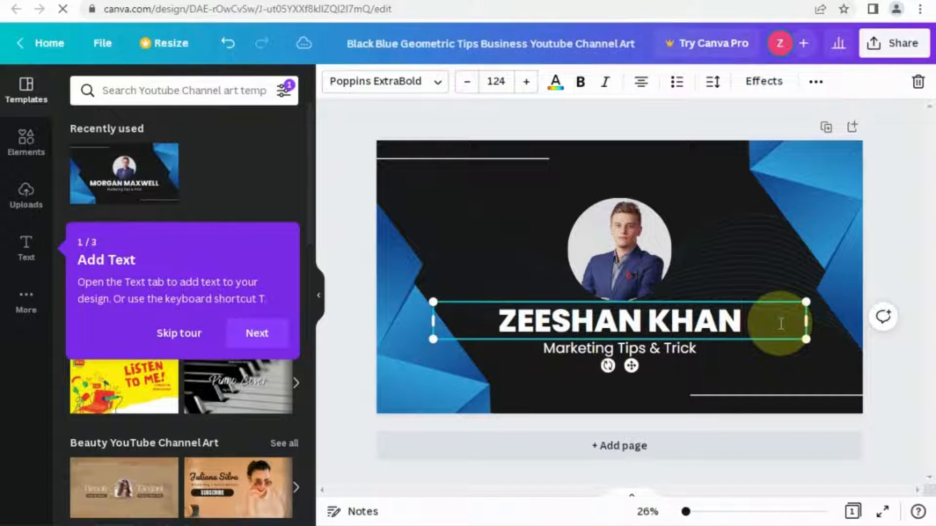
Change the subtitle line under the name to 'digital marketer'.
left_click(710, 349)
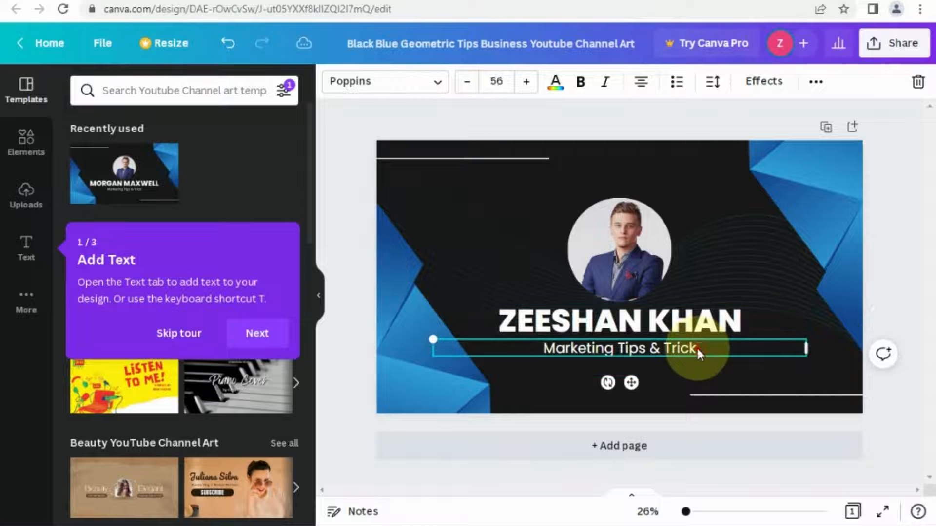
double_click(699, 349)
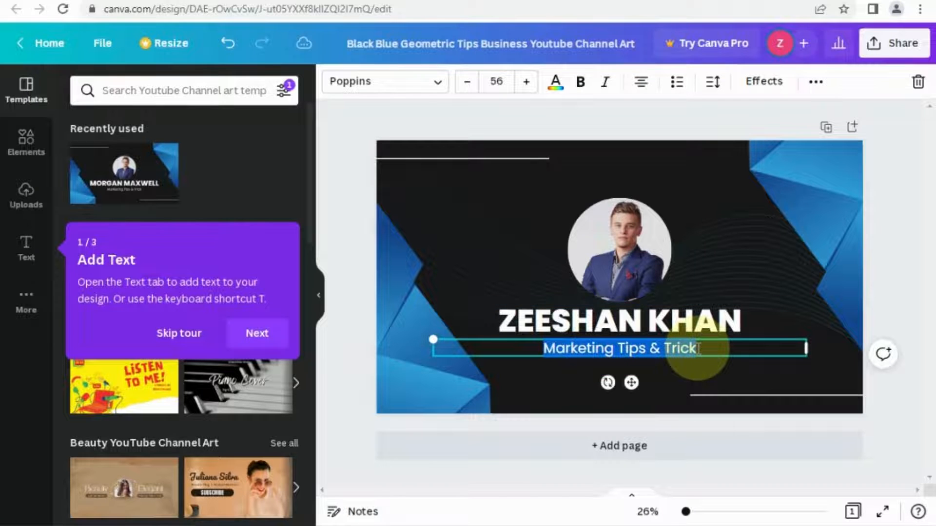
type("dig")
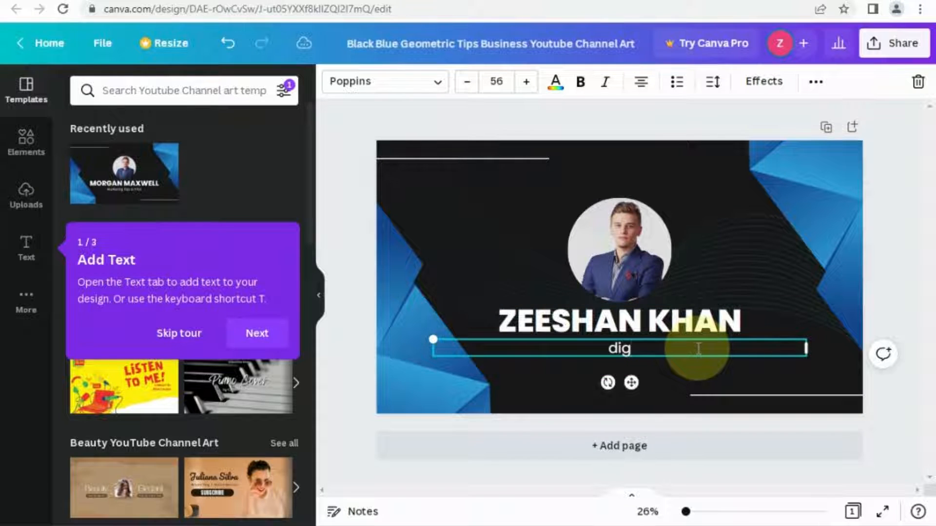
type("ital ")
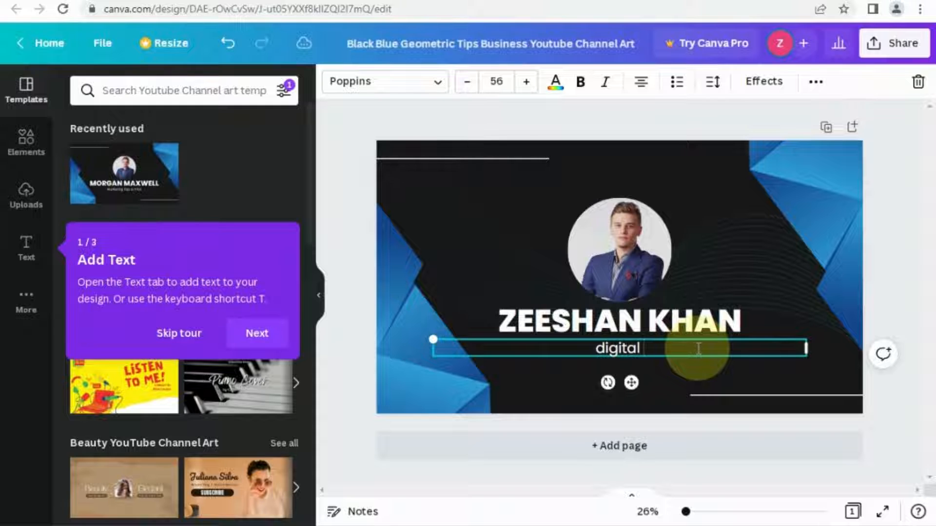
type("market")
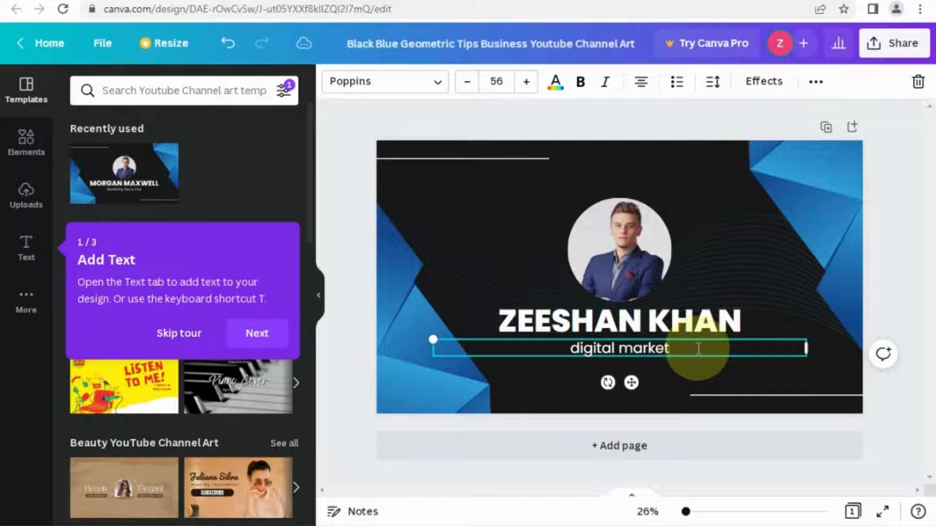
type("er")
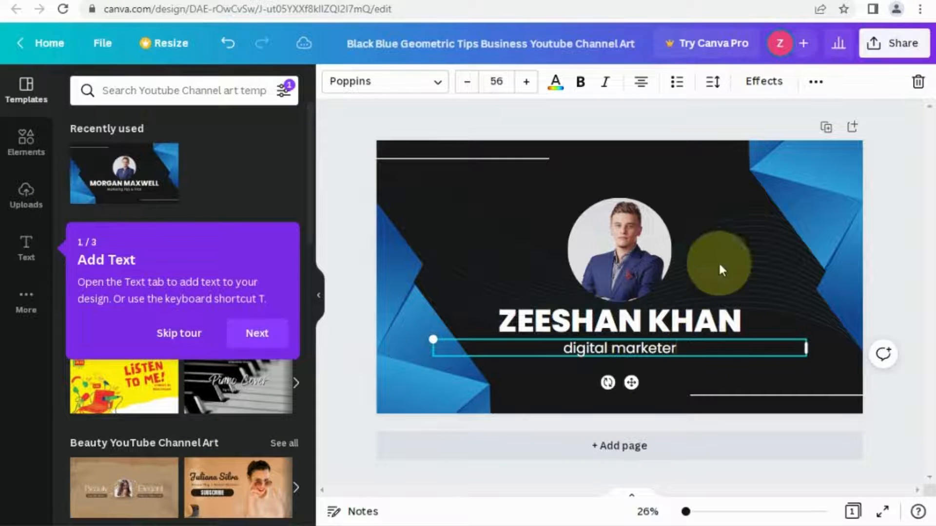
left_click(739, 177)
Add a square shape from Elements' Lines & Shapes to the design.
left_click(558, 192)
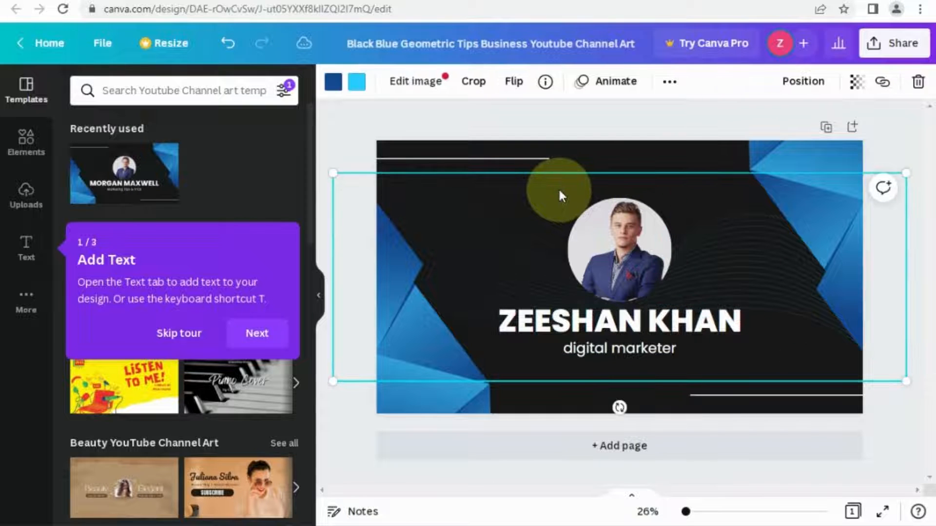
left_click(26, 138)
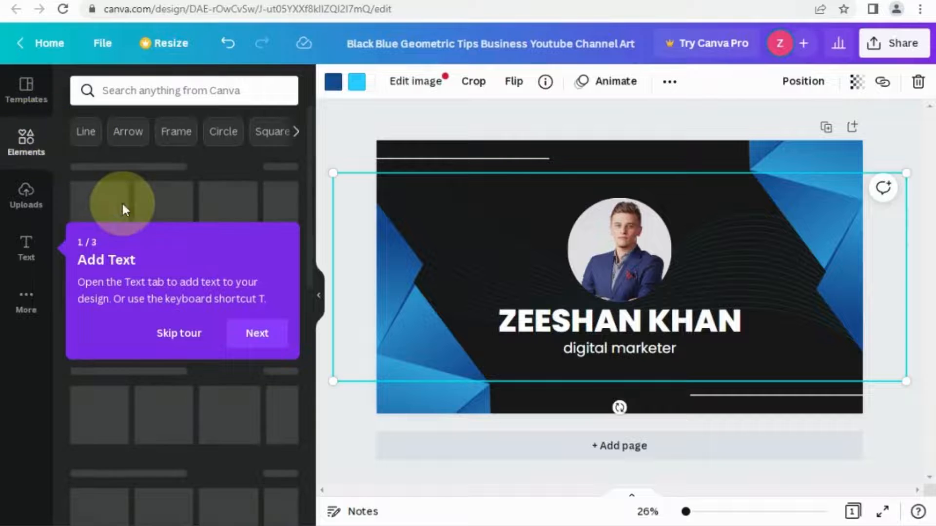
left_click(189, 335)
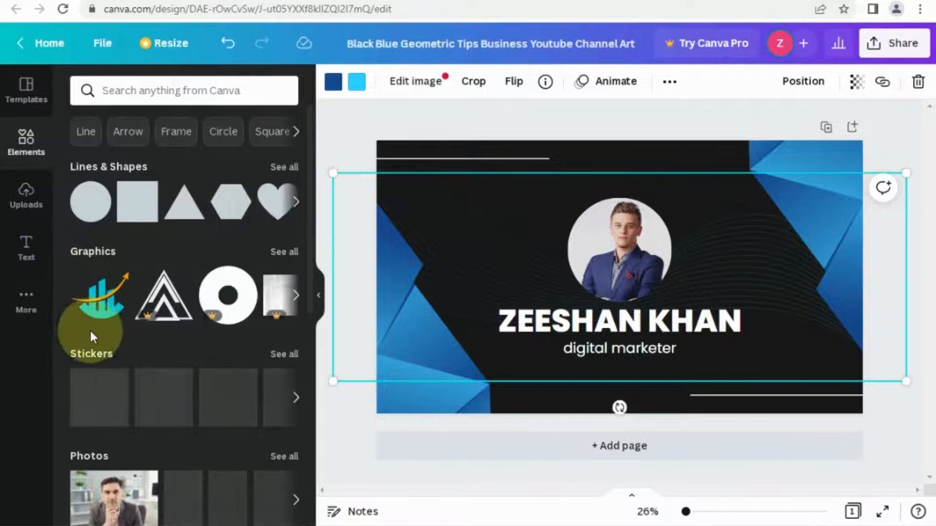
left_click_drag(309, 232, 313, 192)
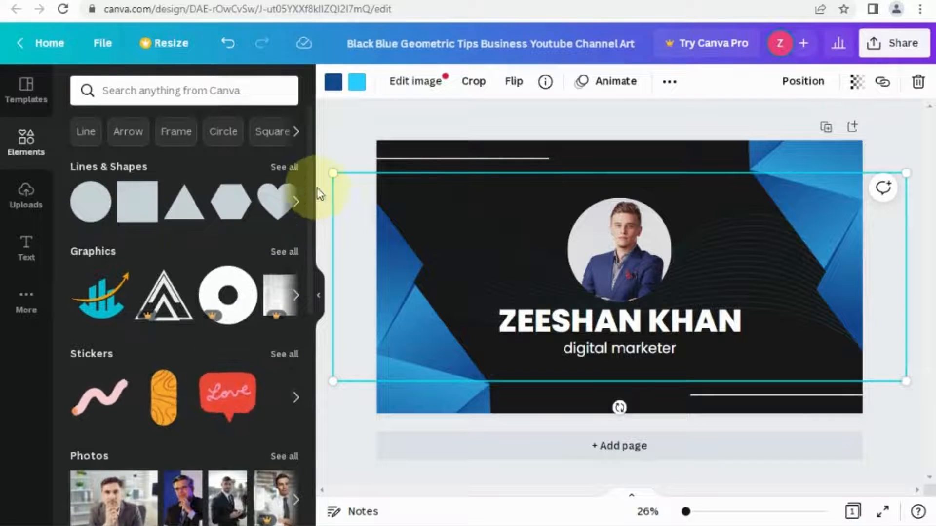
left_click(131, 202)
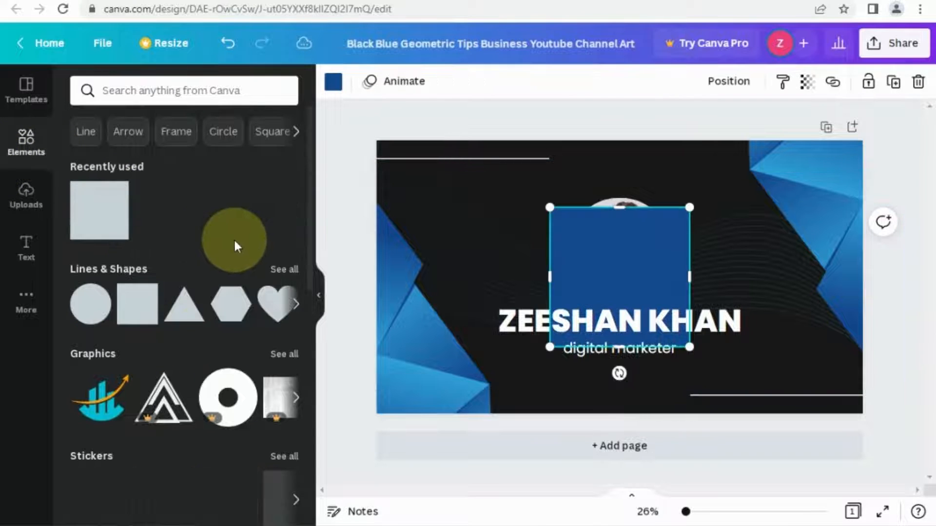
Resize the square into a narrow band behind the name and nudge the profile photo up.
left_click_drag(600, 267, 591, 301)
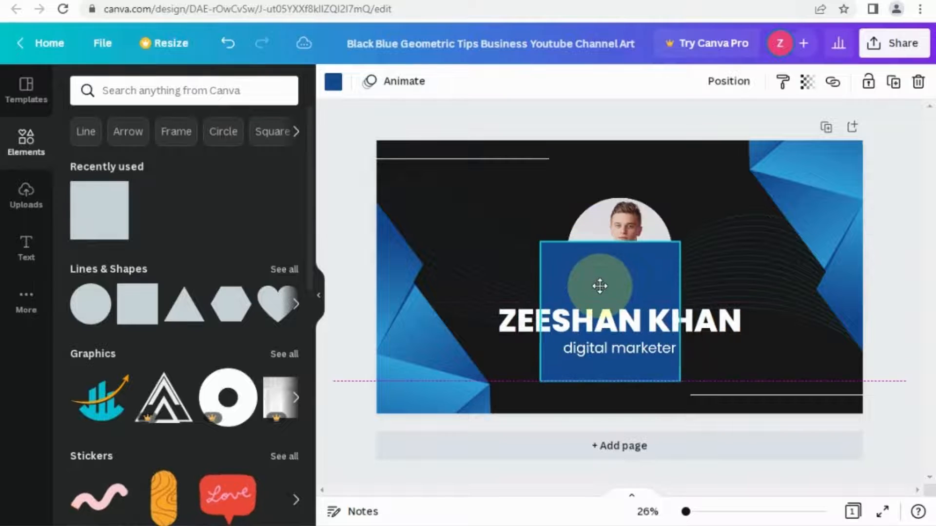
left_click_drag(524, 309, 485, 311)
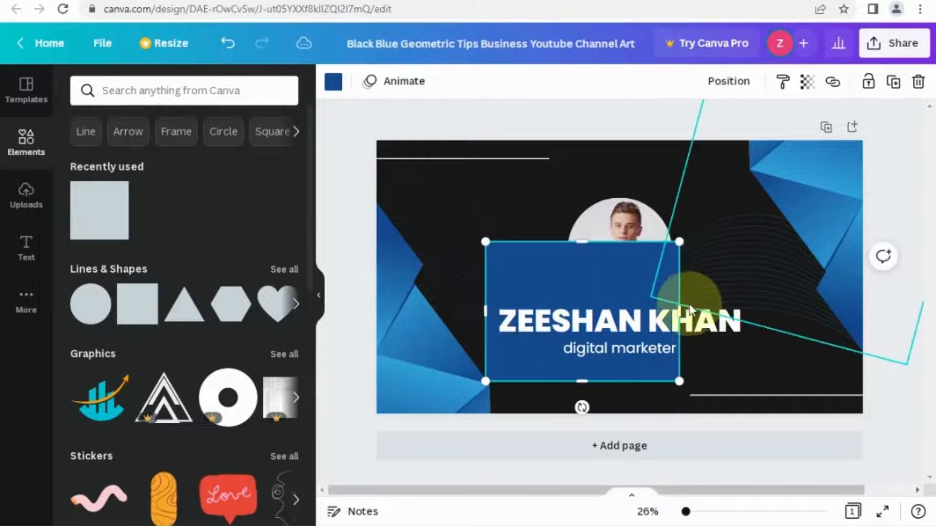
left_click_drag(679, 311, 755, 318)
left_click_drag(622, 357, 628, 333)
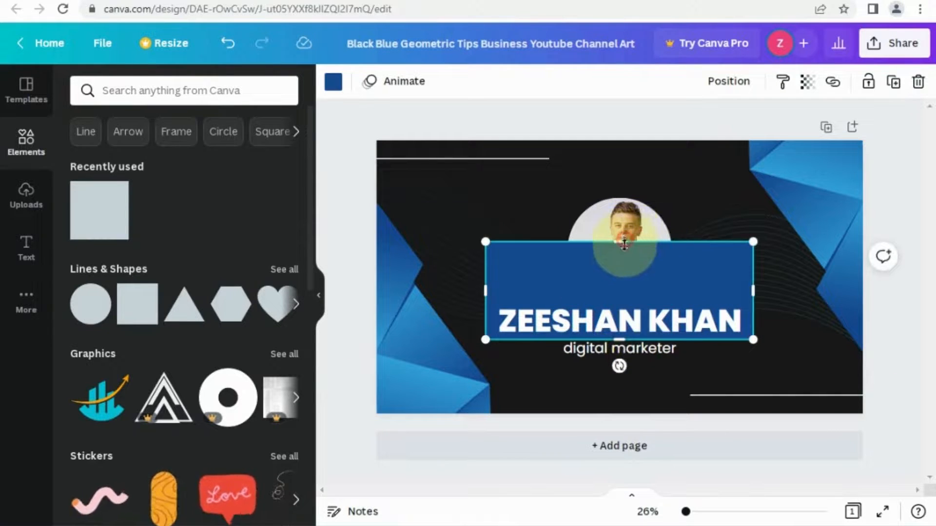
left_click_drag(619, 241, 626, 307)
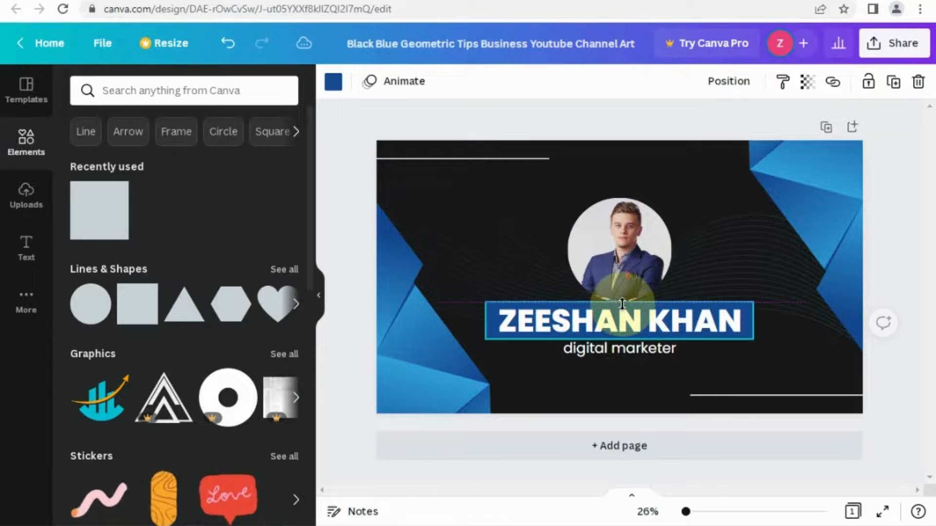
left_click(647, 258)
left_click_drag(647, 258, 648, 250)
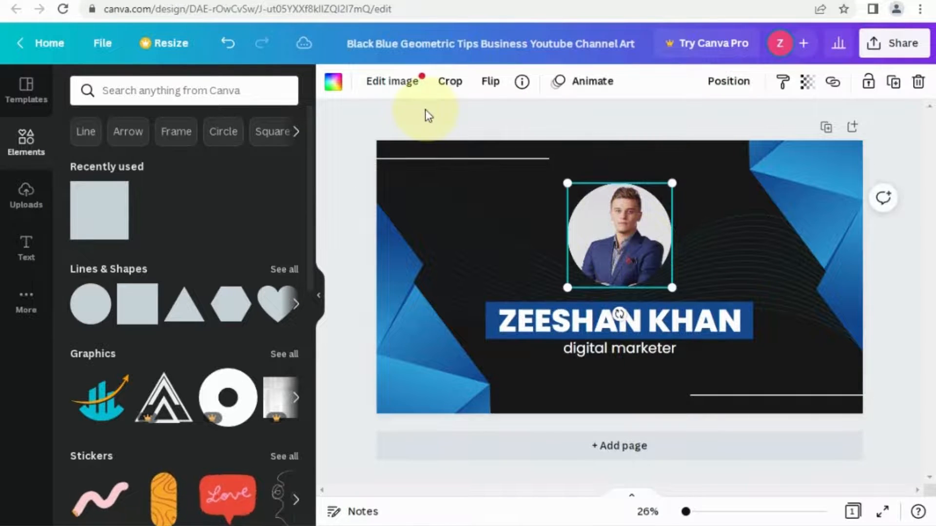
left_click(538, 322)
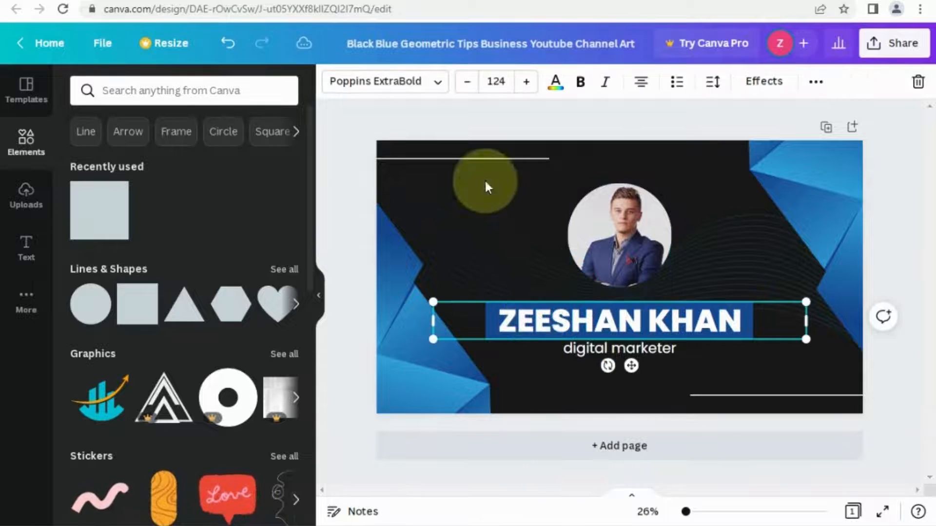
left_click(554, 94)
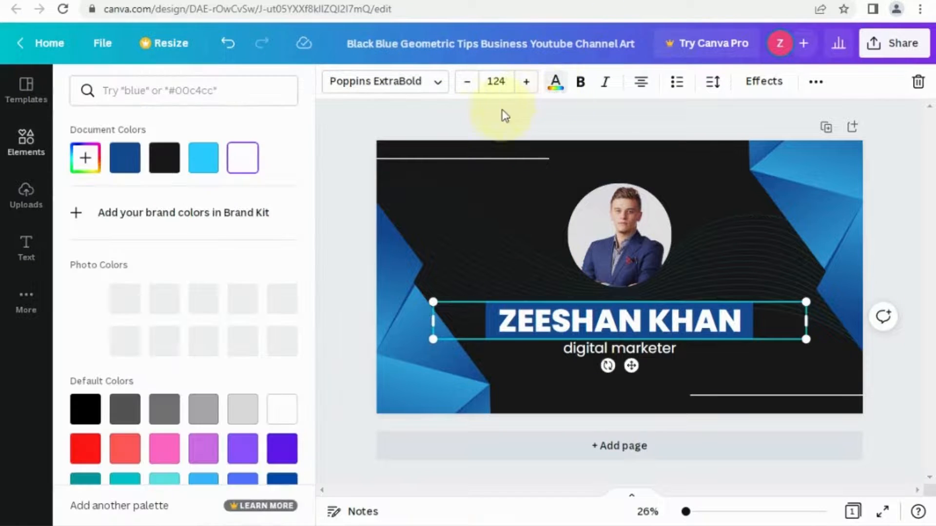
left_click(174, 421)
left_click(207, 414)
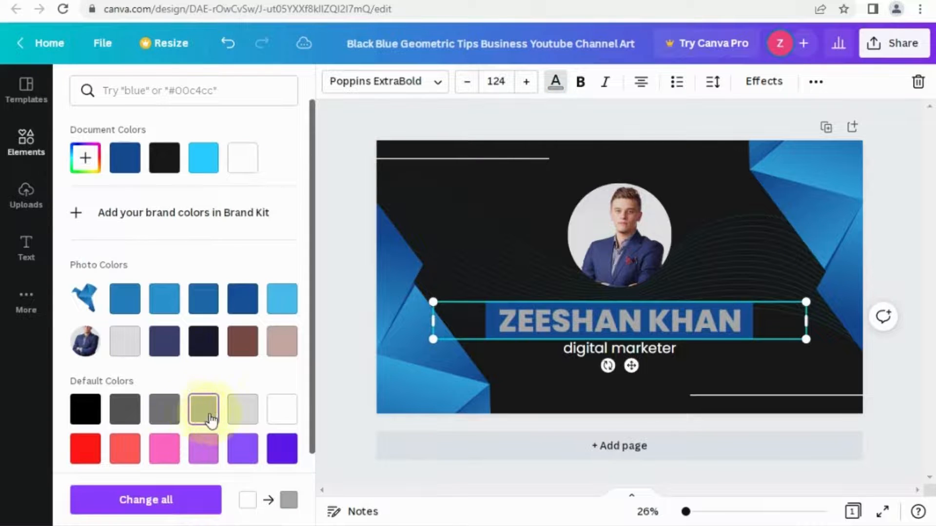
left_click(278, 417)
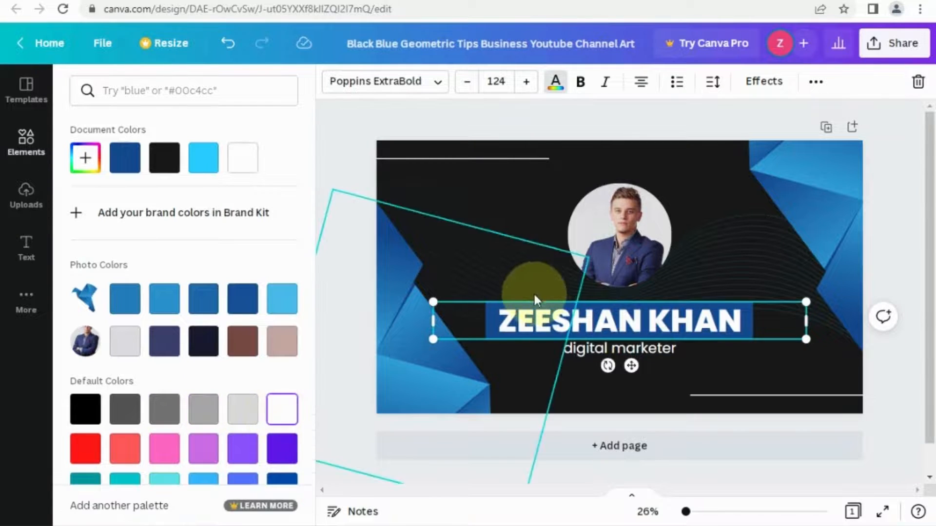
left_click(488, 311)
left_click(484, 366)
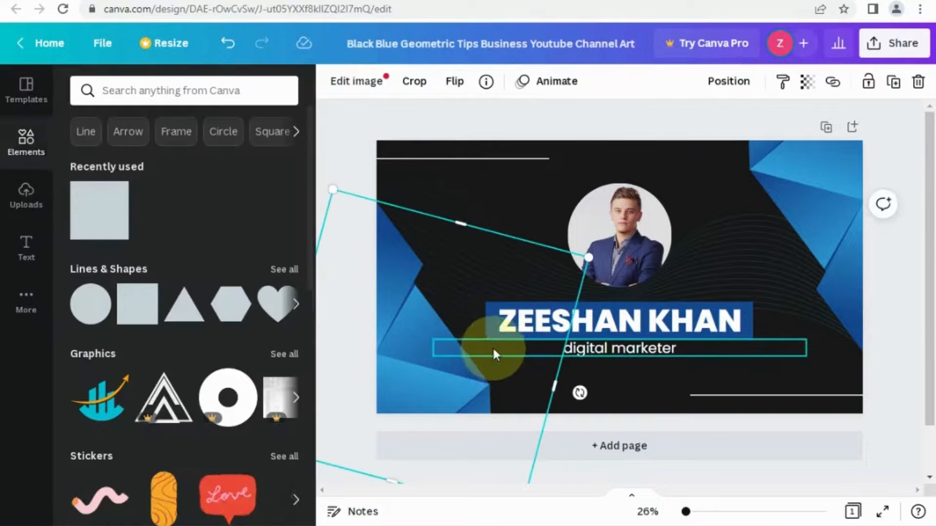
double_click(490, 322)
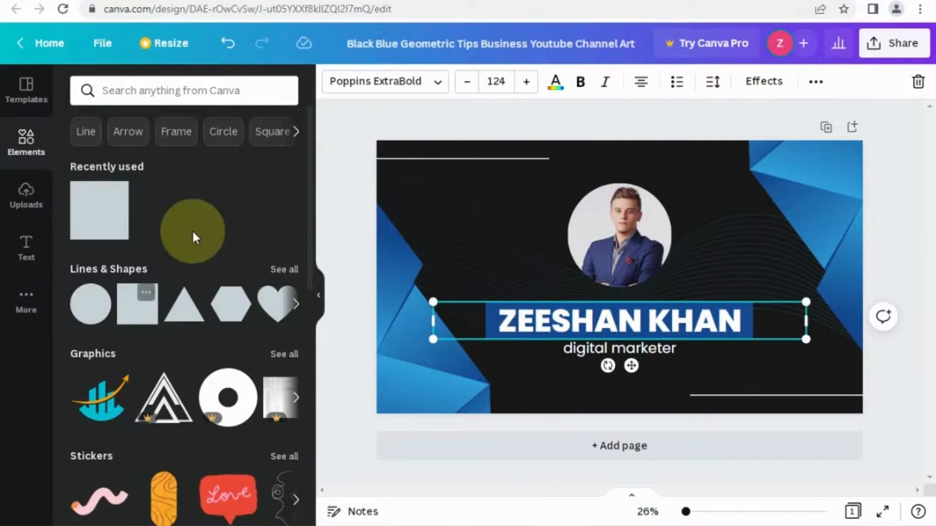
left_click(555, 82)
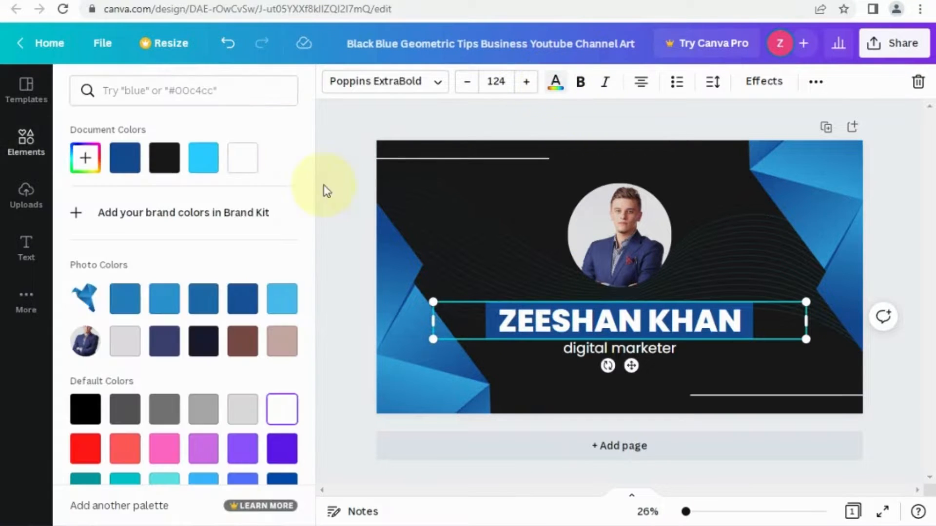
left_click(244, 411)
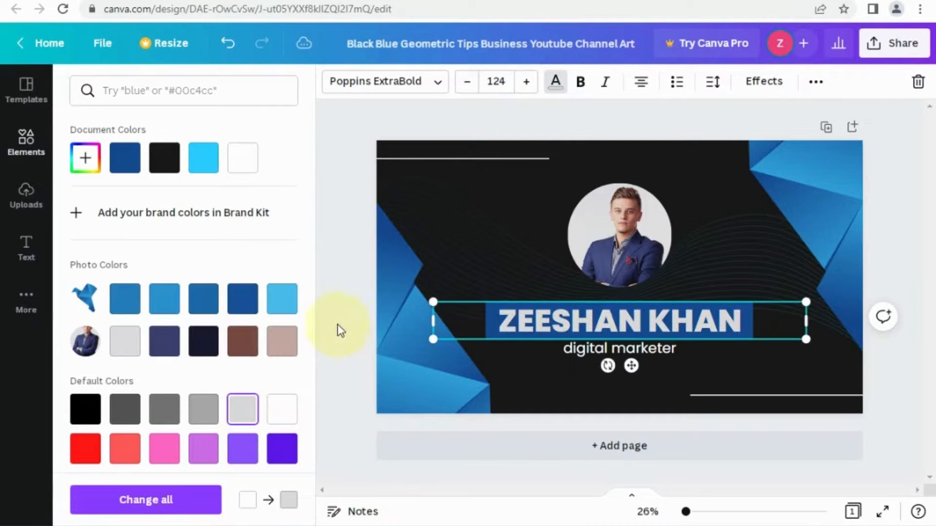
left_click(282, 409)
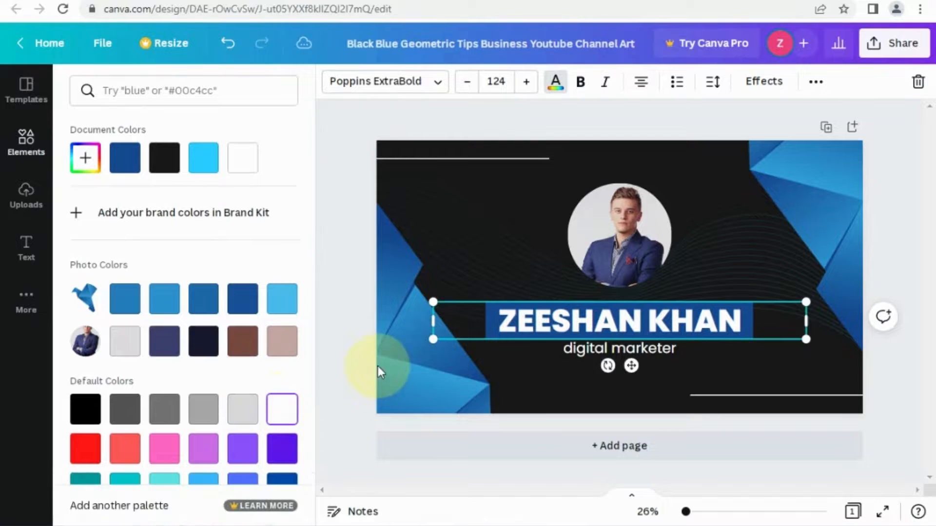
Download the channel art as a 2560 × 1440 px PNG image.
left_click(895, 49)
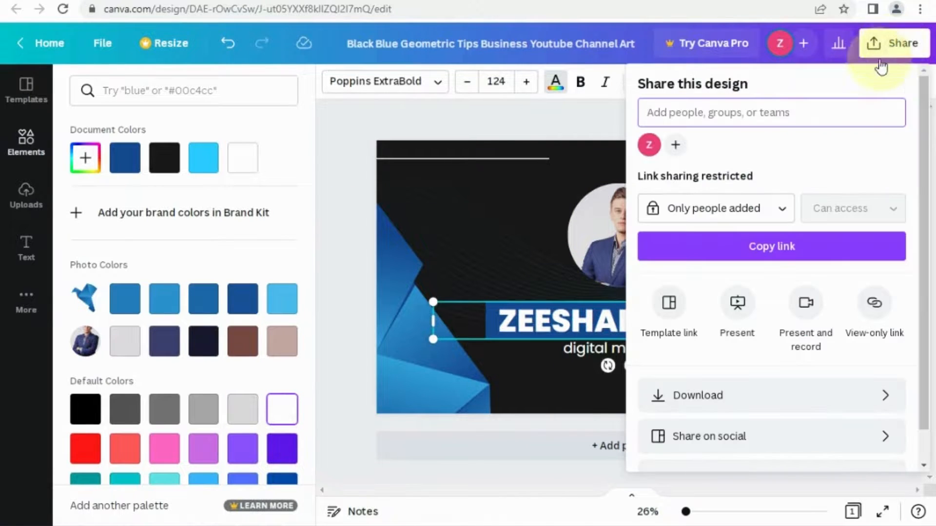
left_click(747, 394)
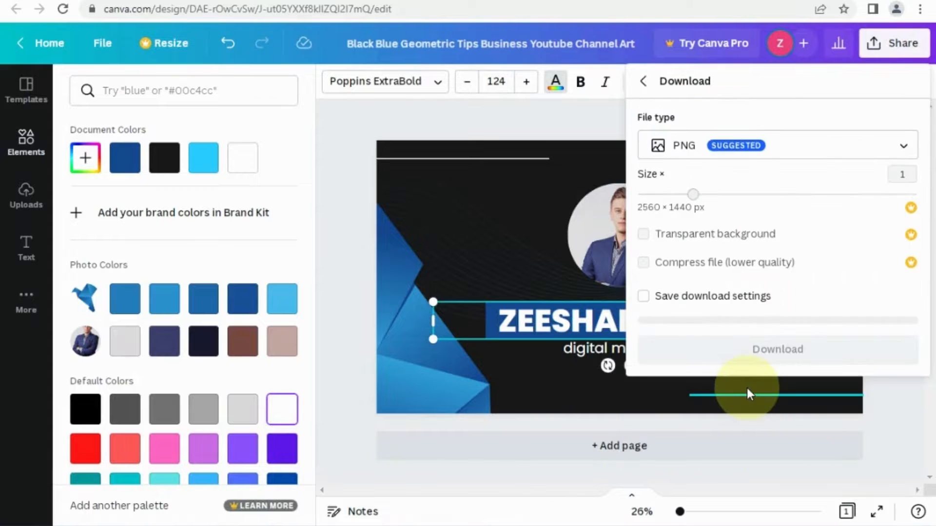
left_click(786, 347)
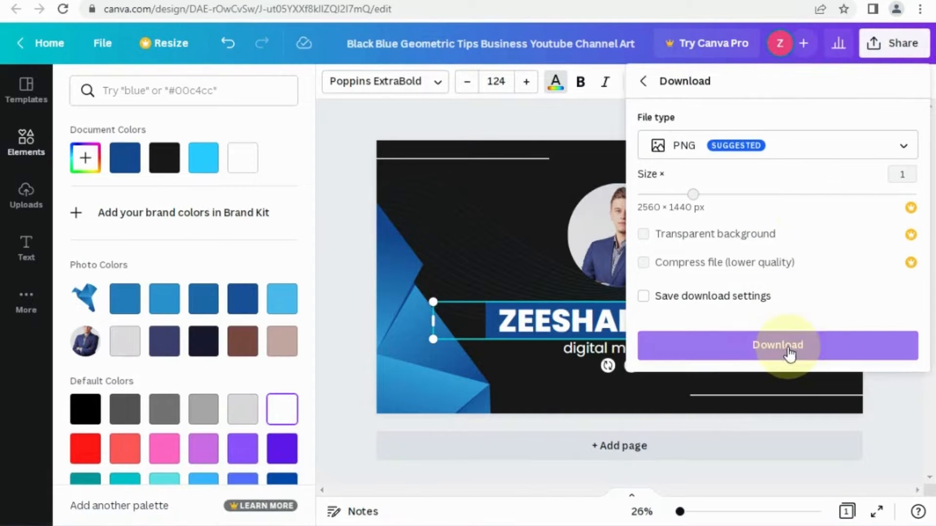
left_click(799, 349)
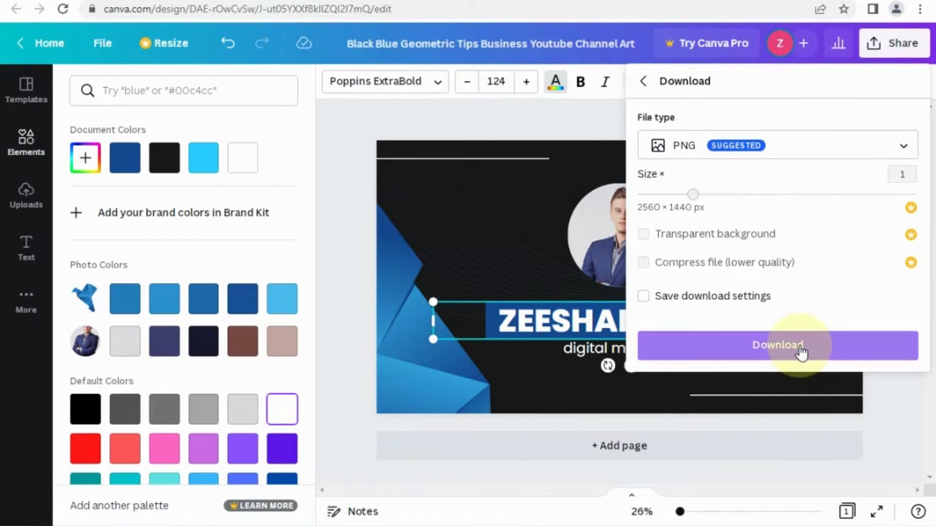